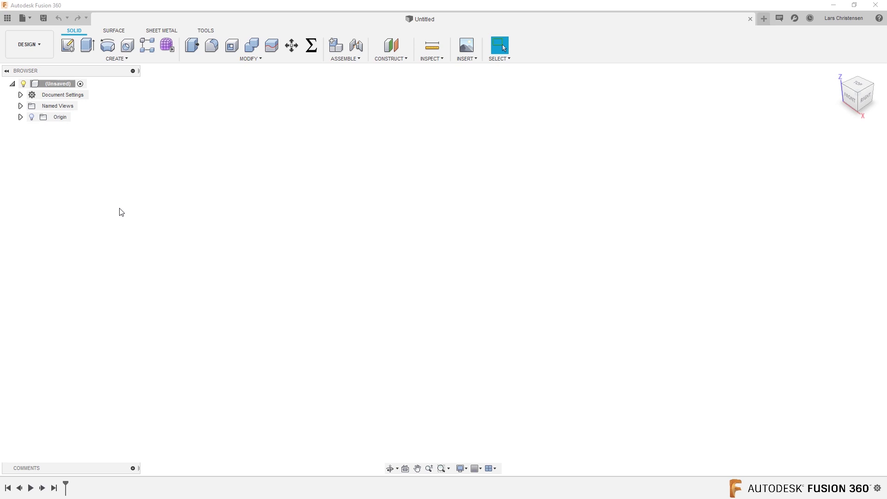
- On the XY plane, sketch a 100 mm diameter circle centred on the origin
{"action": "left_click", "coordinate": [67, 45]}
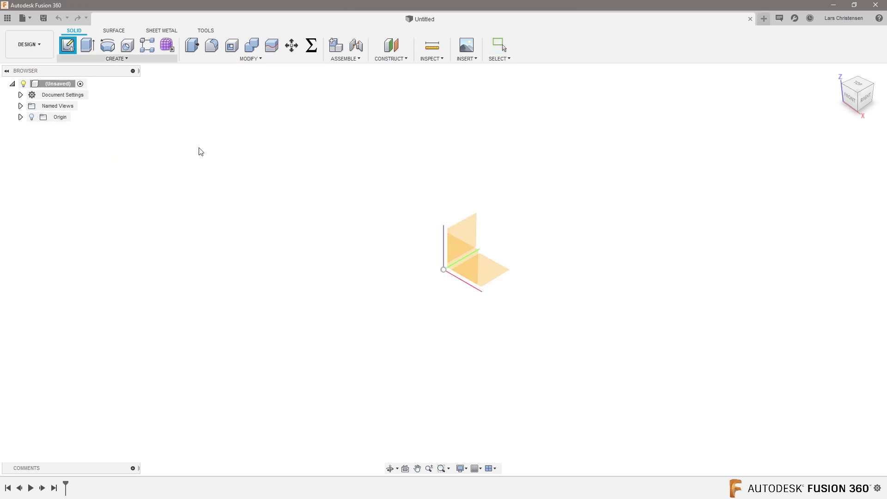
{"action": "left_click", "coordinate": [500, 274]}
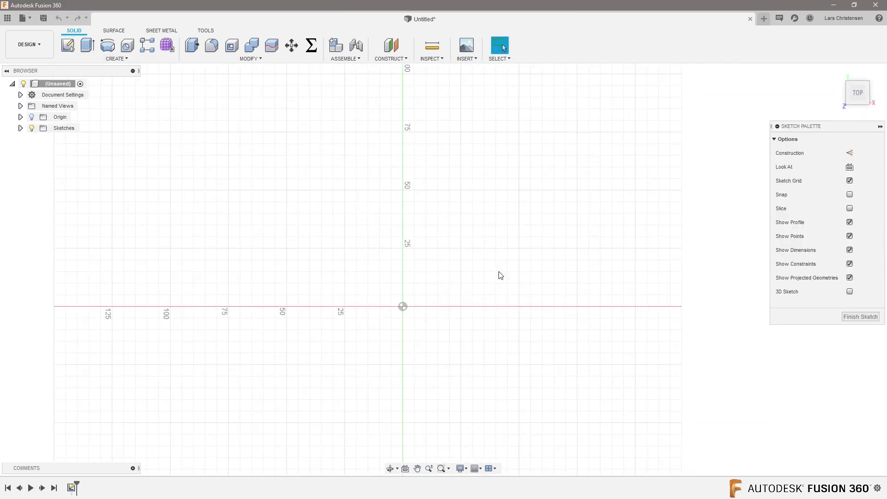
{"action": "key", "text": "c"}
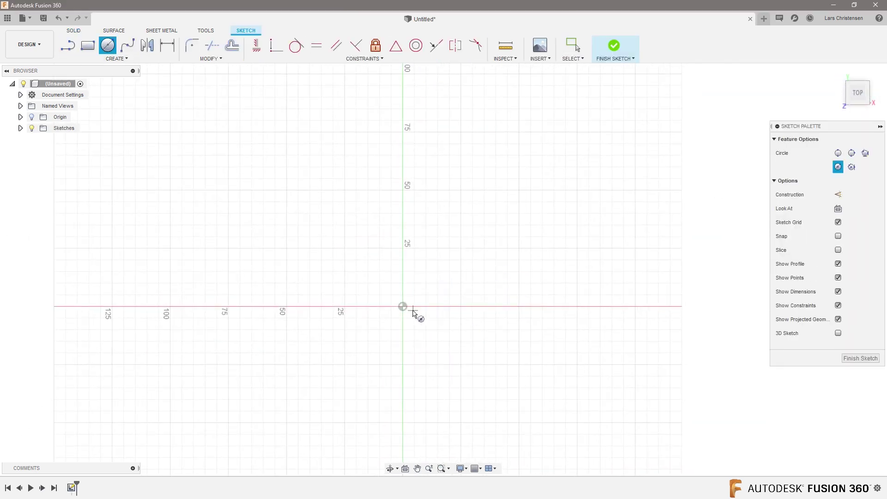
{"action": "left_click", "coordinate": [404, 307]}
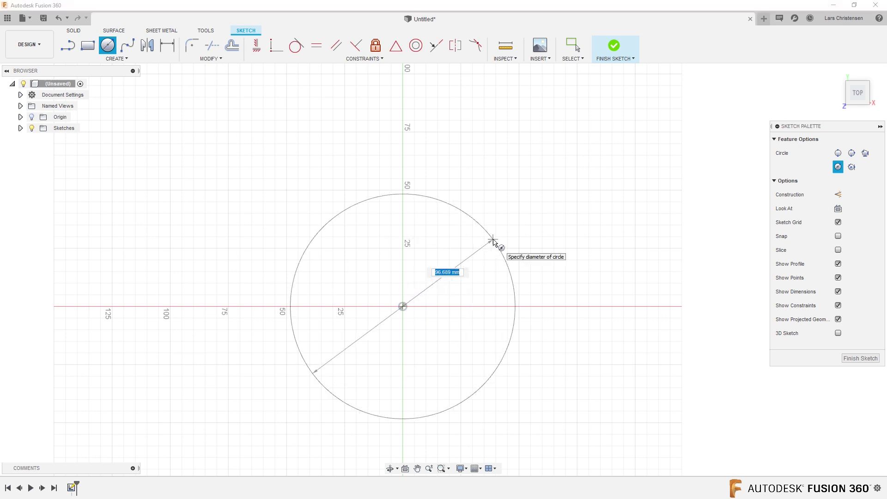
{"action": "type", "text": "100"}
{"action": "key", "text": "Return"}
{"action": "key", "text": "Escape"}
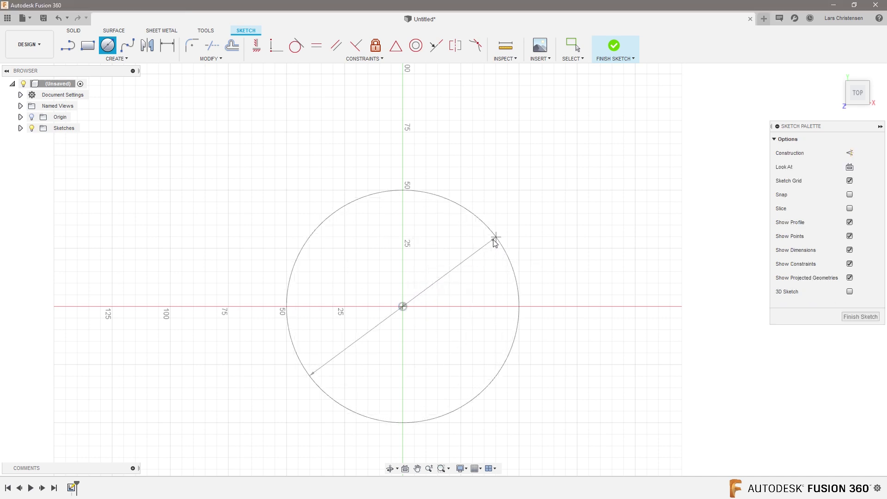
{"action": "scroll", "coordinate": [271, 222], "scroll_direction": "down", "scroll_amount": 2}
{"action": "scroll", "coordinate": [395, 309], "scroll_direction": "up", "scroll_amount": 3}
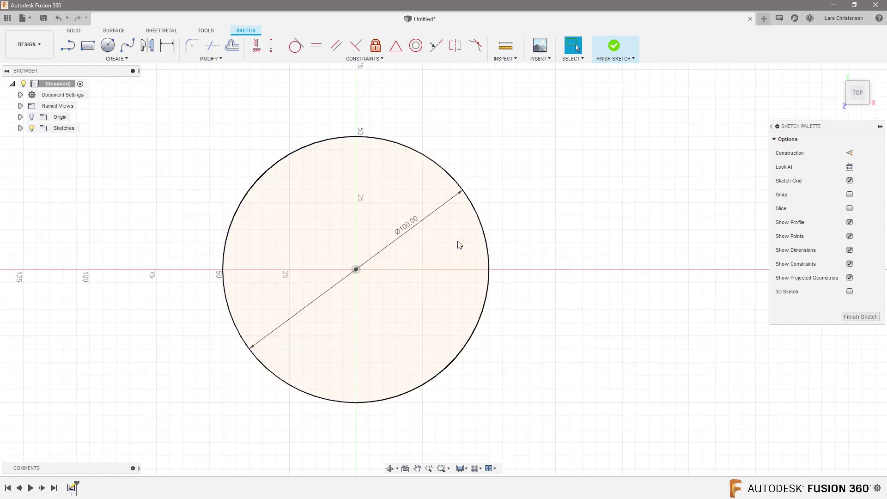
- Offset the circle 10 mm outward to form a ring
{"action": "key", "text": "o"}
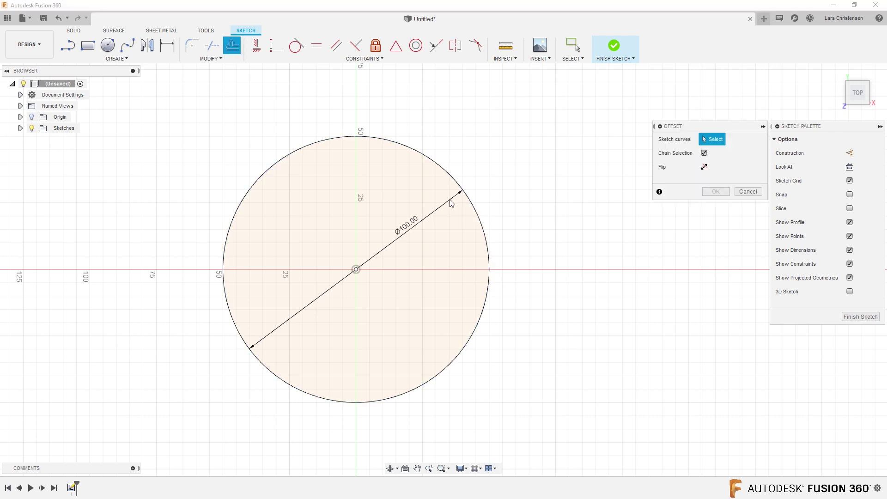
{"action": "left_click", "coordinate": [453, 179]}
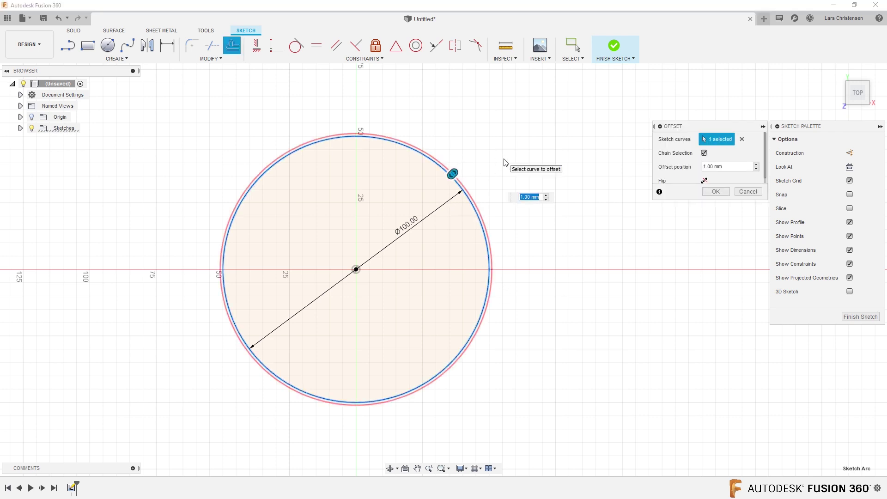
{"action": "type", "text": "10"}
{"action": "key", "text": "Return"}
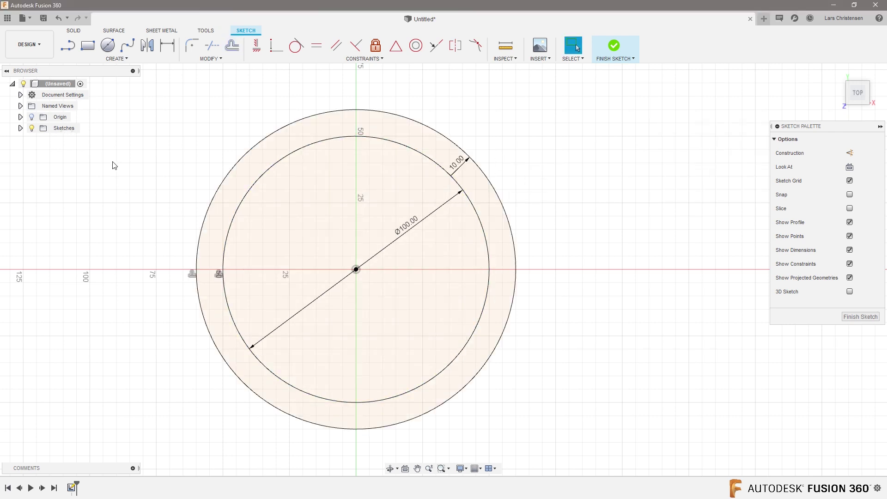
- Add the sketch text FUSION360 inside the circle at 15 mm height
{"action": "left_click", "coordinate": [117, 60]}
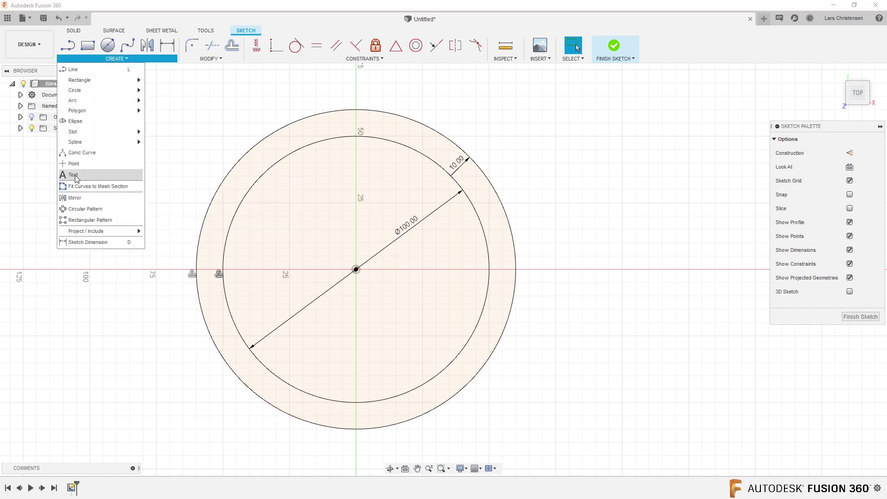
{"action": "left_click", "coordinate": [78, 177]}
{"action": "left_click", "coordinate": [297, 257]}
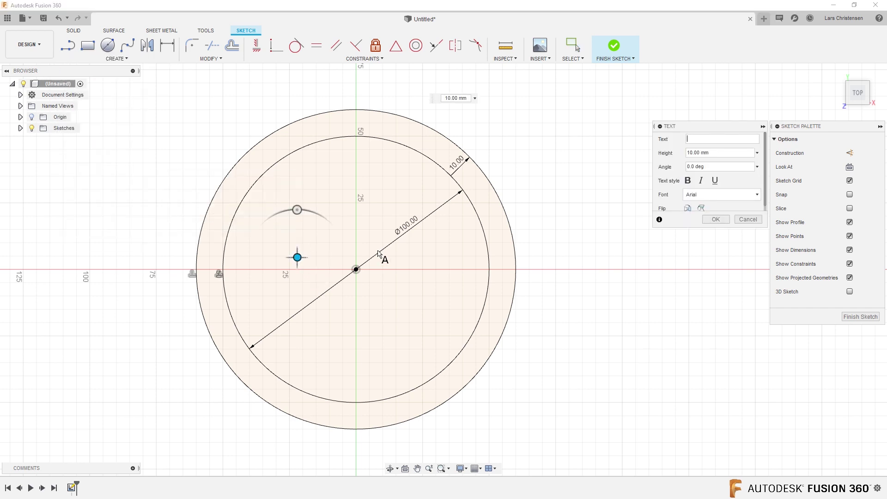
{"action": "type", "text": "FUSION360"}
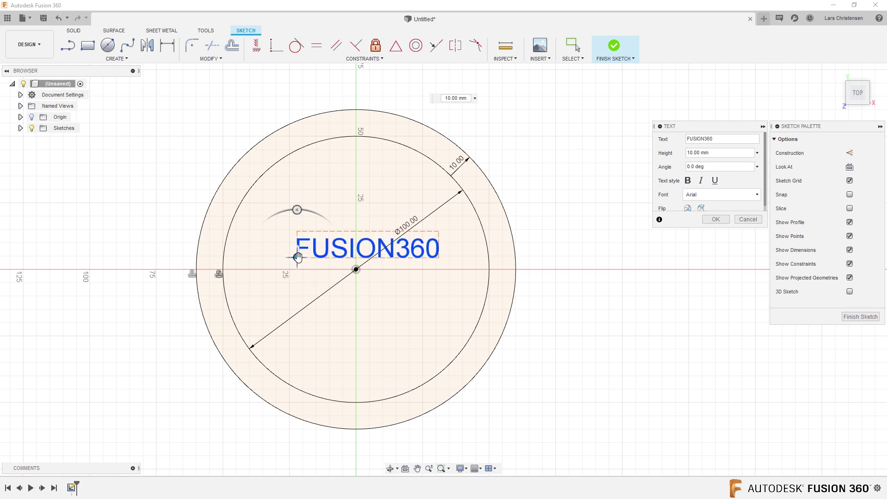
{"action": "left_click_drag", "start_coordinate": [297, 256], "coordinate": [289, 279]}
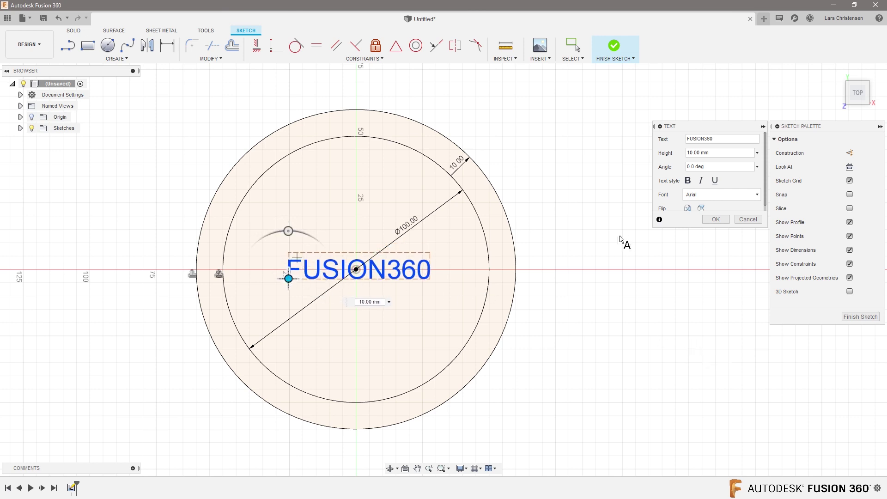
{"action": "left_click", "coordinate": [725, 154]}
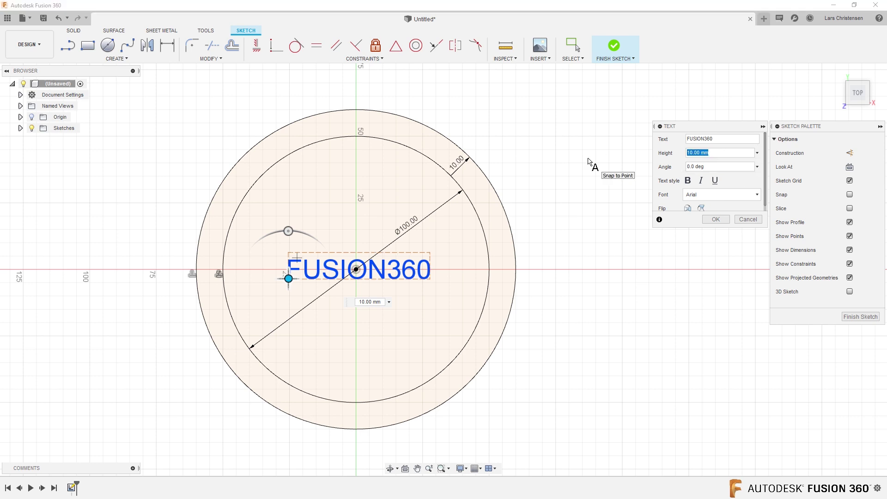
{"action": "type", "text": "15"}
{"action": "key", "text": "Return"}
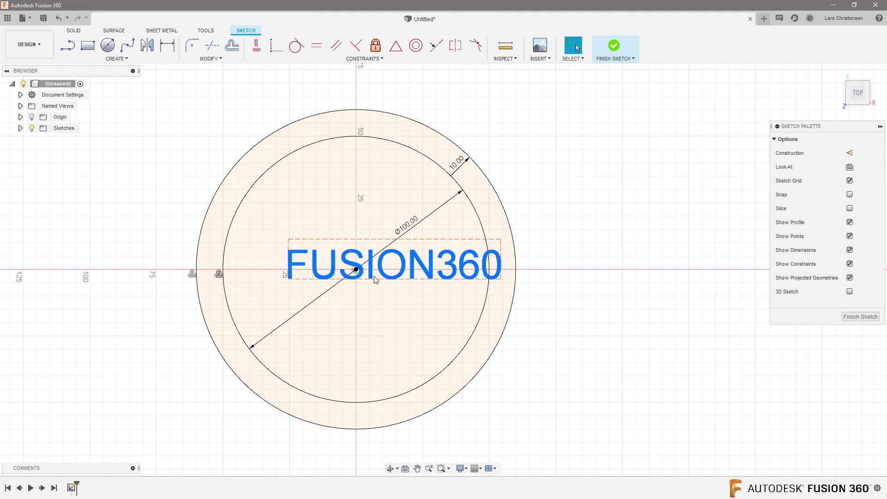
- Edit the FUSION360 text and shift it left to centre it across the ring
{"action": "double_click", "coordinate": [376, 280]}
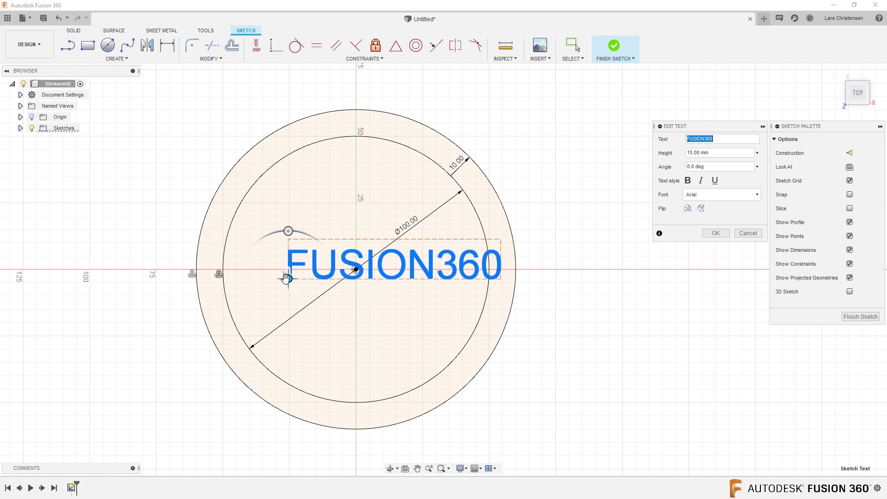
{"action": "left_click_drag", "start_coordinate": [289, 279], "coordinate": [252, 281]}
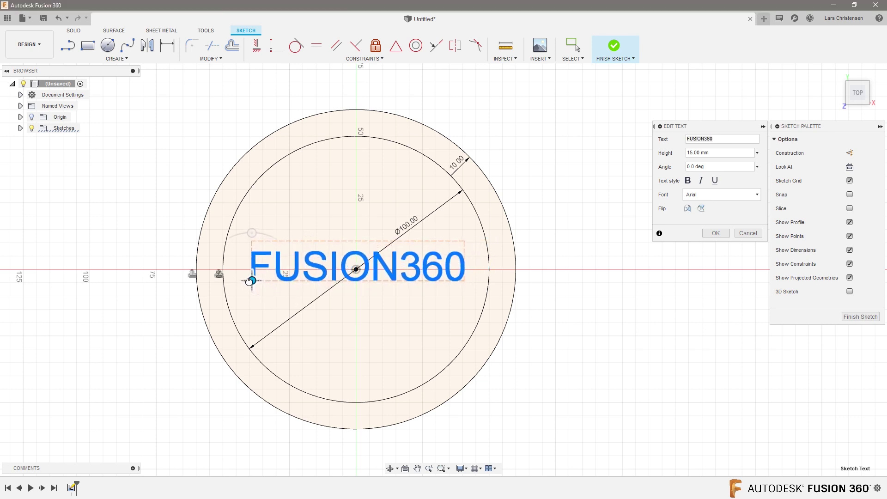
{"action": "left_click", "coordinate": [716, 233]}
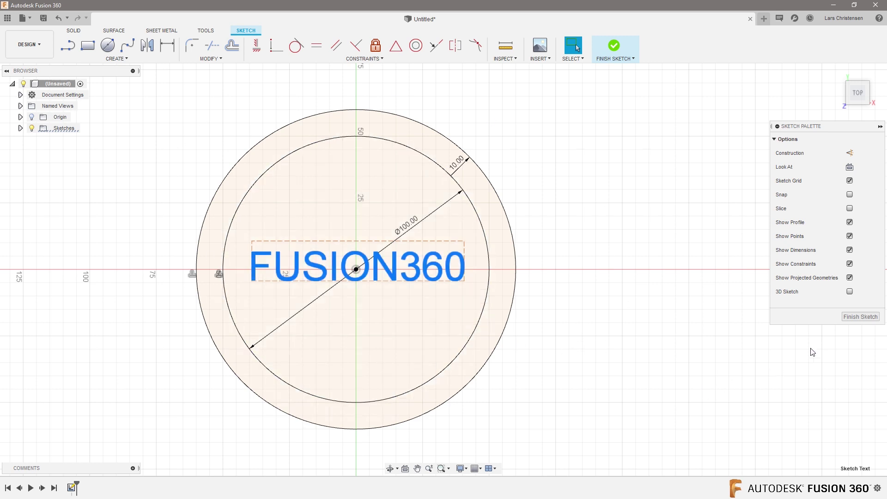
- Finish the sketch, save the design as 'Mark Logo Sketch', and open a new blank design
{"action": "left_click", "coordinate": [851, 319]}
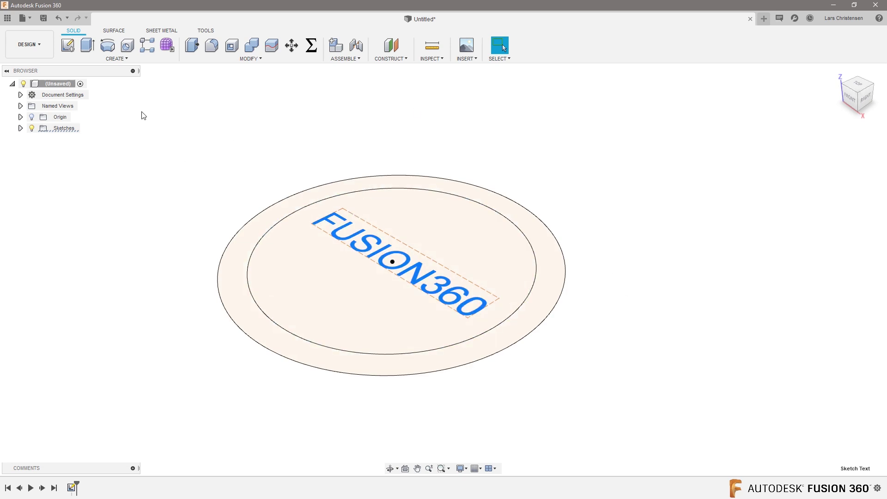
{"action": "left_click", "coordinate": [43, 18]}
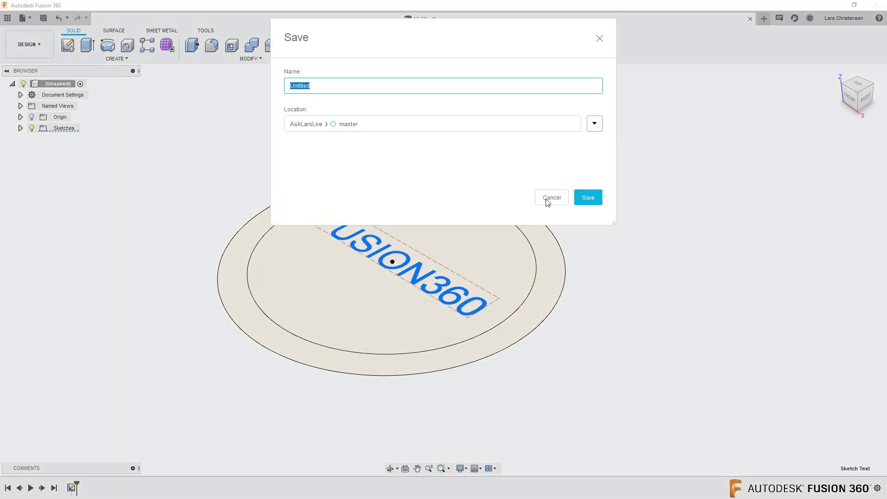
{"action": "type", "text": "Mark Logo Sketch"}
{"action": "left_click", "coordinate": [584, 196]}
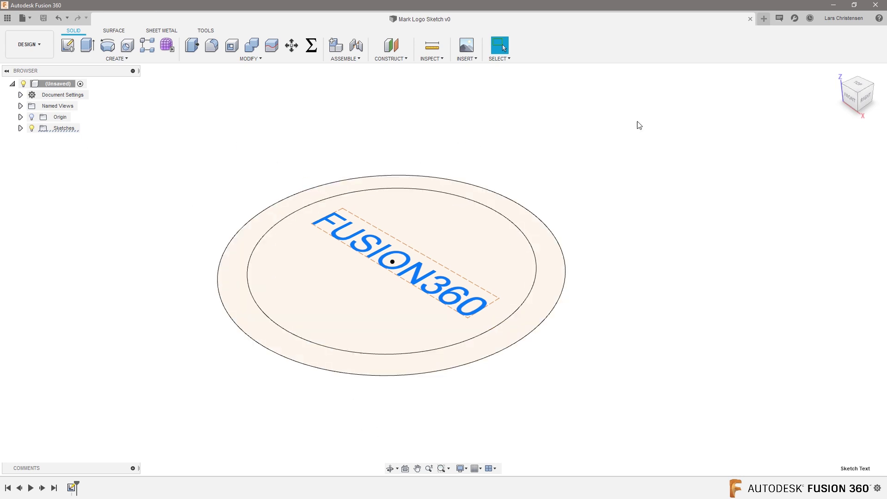
{"action": "left_click", "coordinate": [769, 22]}
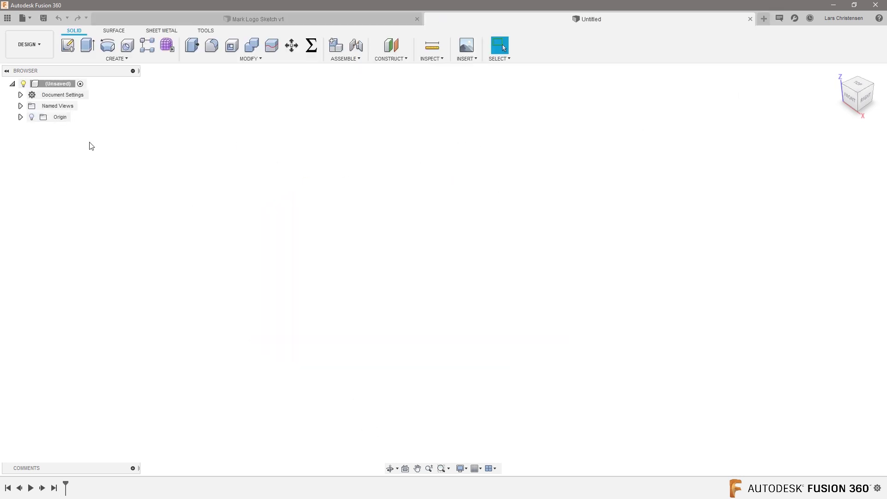
- Sketch a 300 × 400 mm centre rectangle on the origin plane
{"action": "left_click", "coordinate": [67, 45]}
{"action": "left_click", "coordinate": [489, 268]}
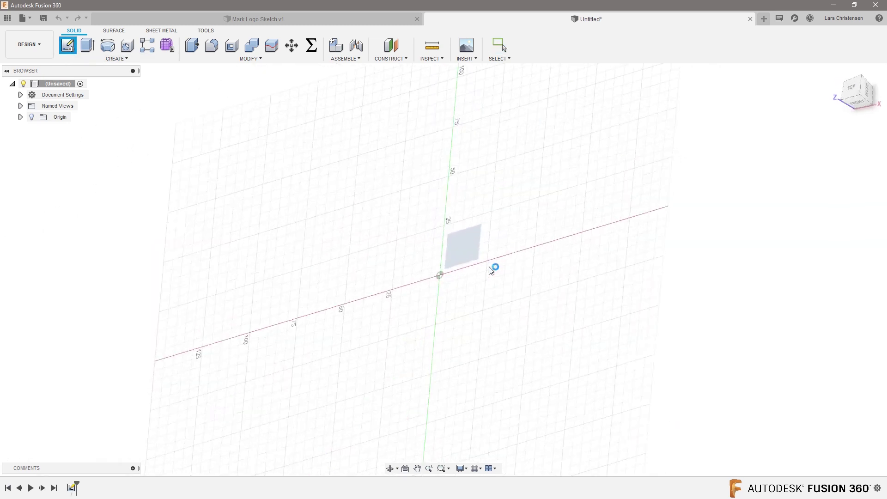
{"action": "key", "text": "s"}
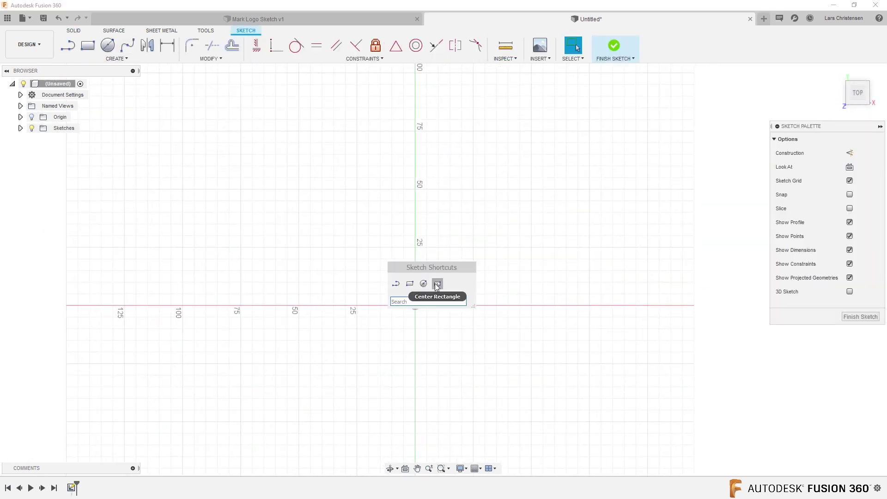
{"action": "left_click", "coordinate": [437, 284]}
{"action": "left_click", "coordinate": [416, 306]}
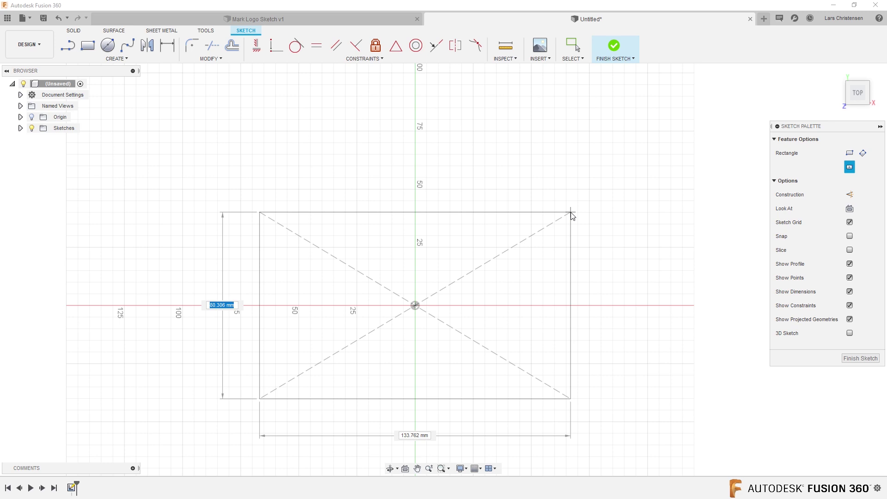
{"action": "type", "text": "300"}
{"action": "key", "text": "Tab"}
{"action": "type", "text": "400"}
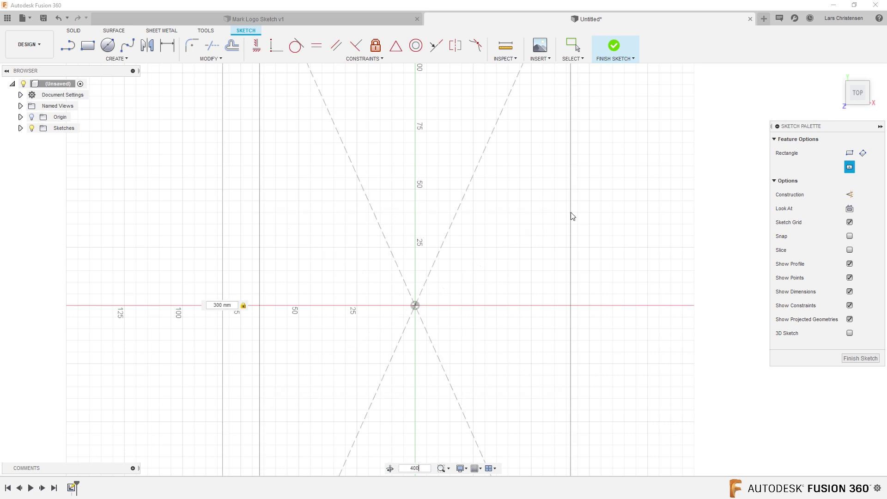
{"action": "key", "text": "Return"}
{"action": "key", "text": "Escape"}
{"action": "scroll", "coordinate": [245, 289], "scroll_direction": "down", "scroll_amount": 5}
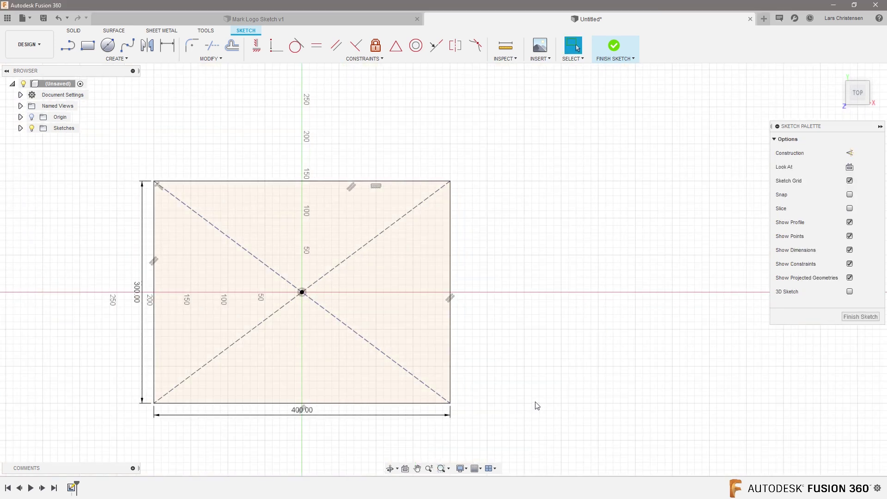
- Extrude the rectangle about 80.193 mm upward into a solid block
{"action": "key", "text": "e"}
{"action": "left_click", "coordinate": [346, 365]}
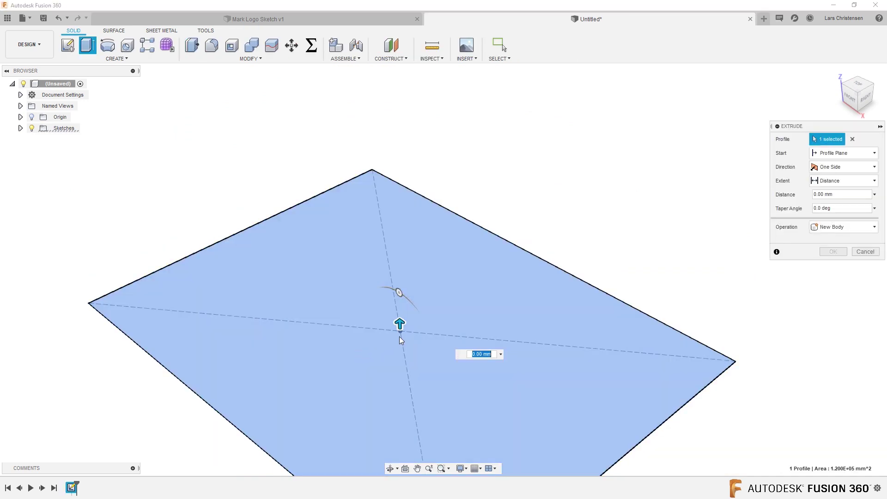
{"action": "left_click_drag", "start_coordinate": [399, 324], "coordinate": [397, 235]}
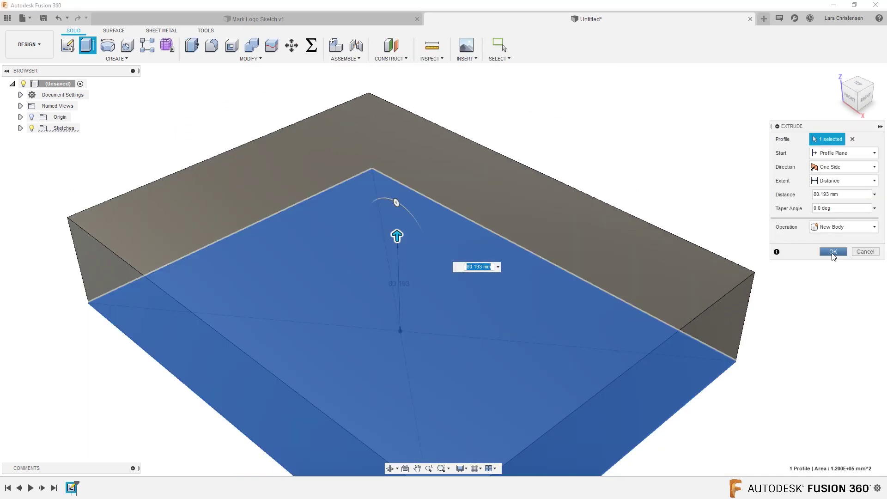
{"action": "left_click", "coordinate": [834, 255]}
{"action": "scroll", "coordinate": [363, 290], "scroll_direction": "down", "scroll_amount": 4}
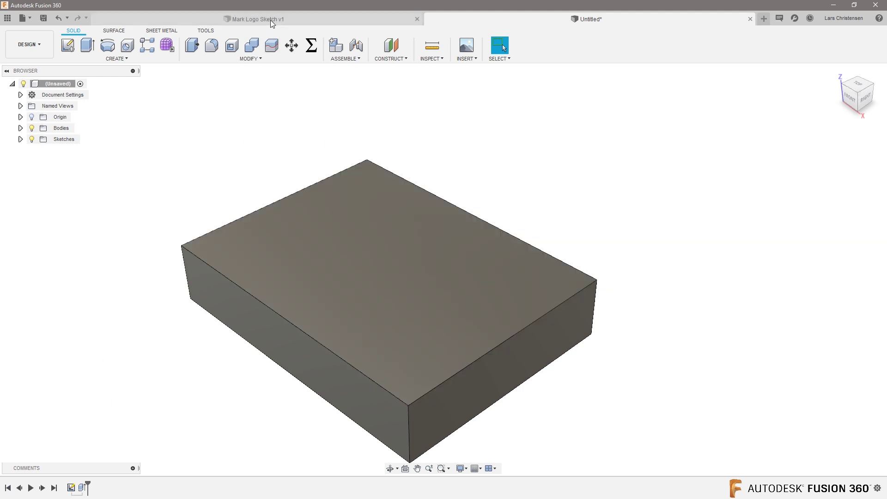
- In Mark Logo Sketch v1, edit the logo sketch, window-select all its geometry, then return to Untitled
{"action": "left_click", "coordinate": [270, 18]}
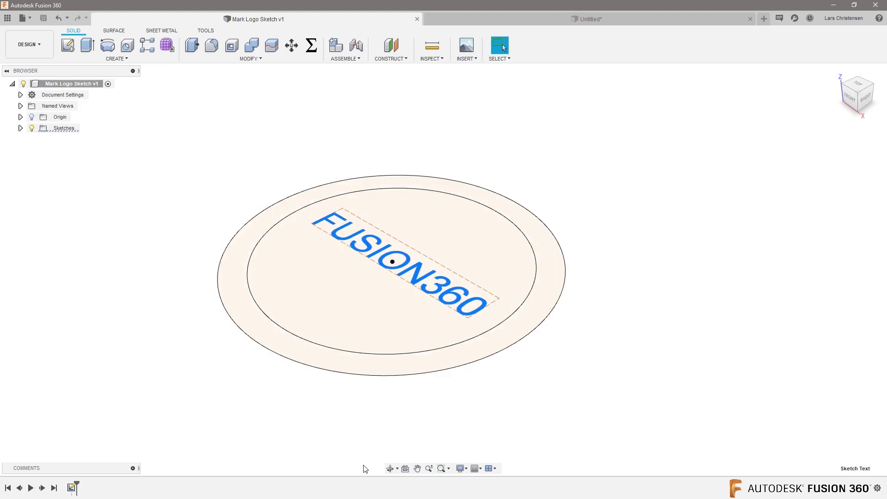
{"action": "right_click", "coordinate": [72, 488]}
{"action": "left_click", "coordinate": [94, 396]}
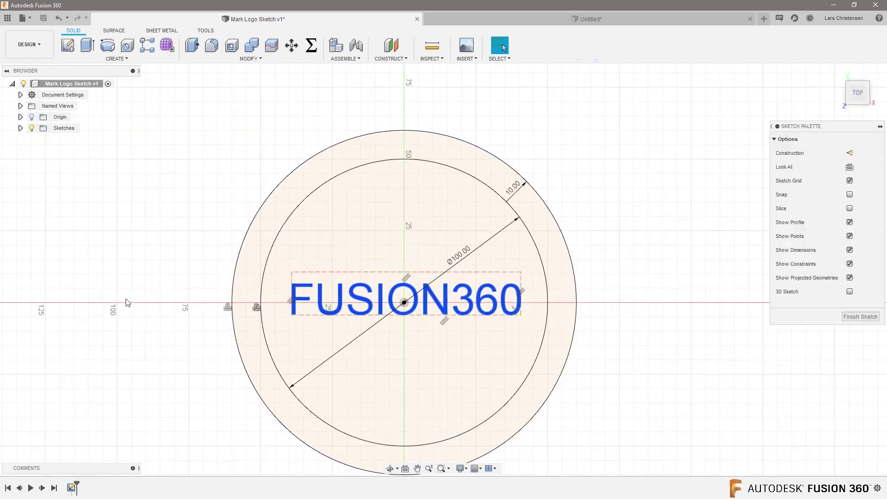
{"action": "left_click_drag", "start_coordinate": [102, 163], "coordinate": [482, 430]}
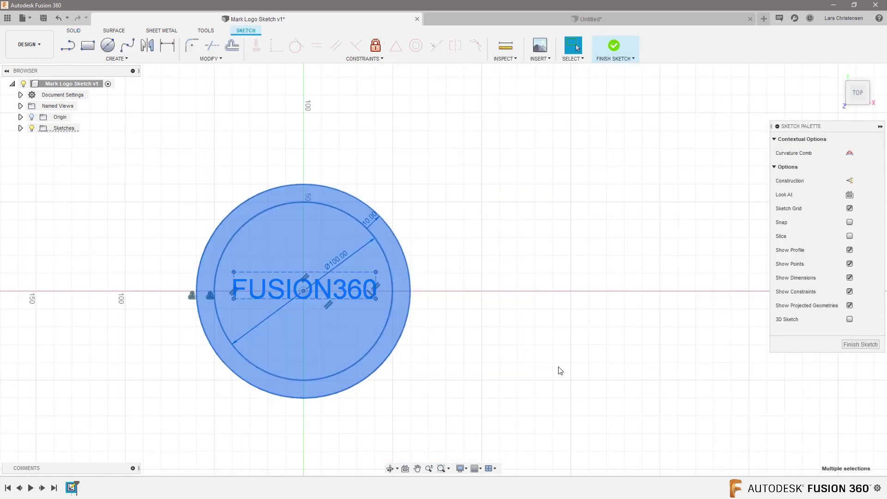
{"action": "left_click", "coordinate": [514, 21]}
- Paste the logo into a top-face sketch, rotate it upright, move it about 117 mm right, 78 mm up
{"action": "left_click", "coordinate": [295, 280]}
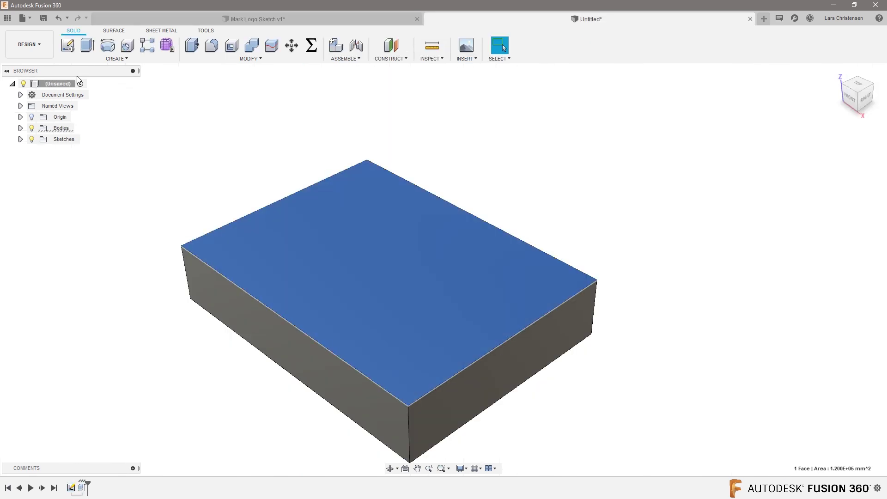
{"action": "left_click", "coordinate": [67, 45]}
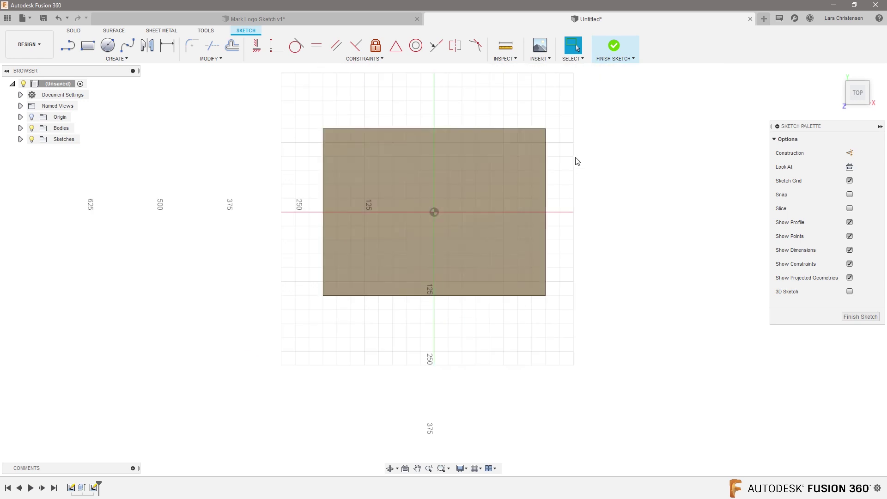
{"action": "scroll", "coordinate": [578, 159], "scroll_direction": "up", "scroll_amount": 3}
{"action": "key", "text": "ctrl+v"}
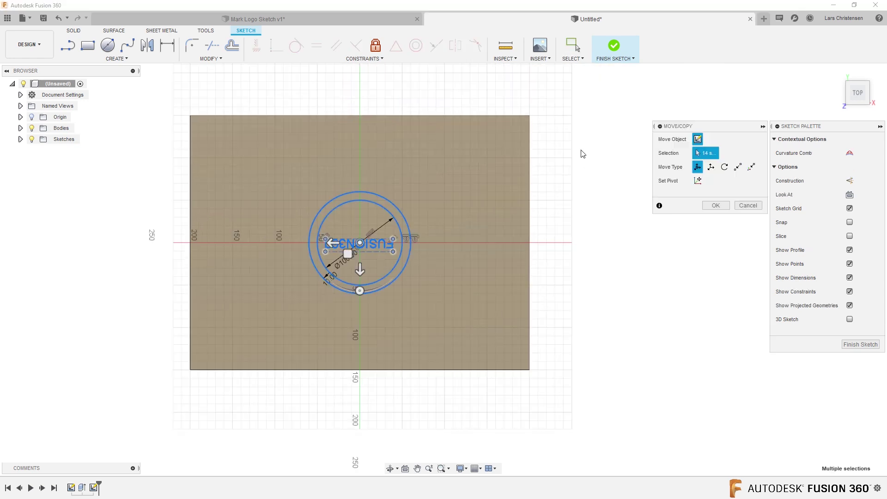
{"action": "scroll", "coordinate": [301, 115], "scroll_direction": "up", "scroll_amount": 4}
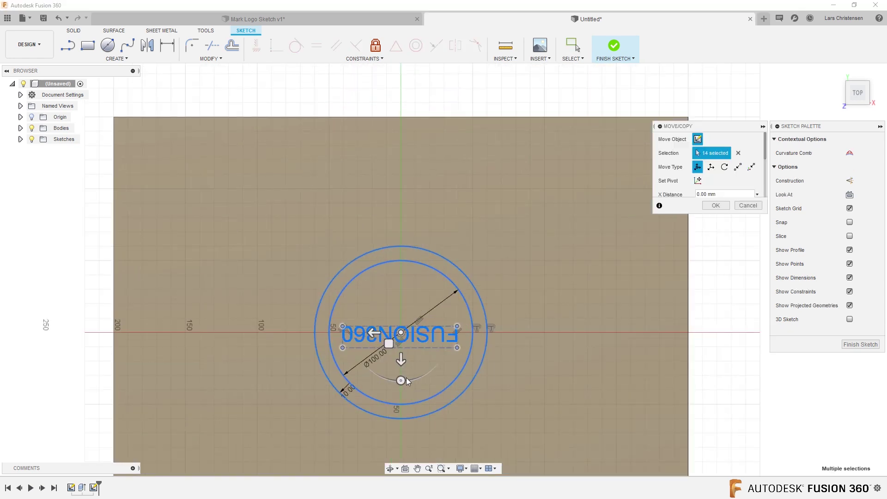
{"action": "left_click_drag", "start_coordinate": [402, 380], "coordinate": [401, 285]}
{"action": "scroll", "coordinate": [345, 340], "scroll_direction": "down", "scroll_amount": 3}
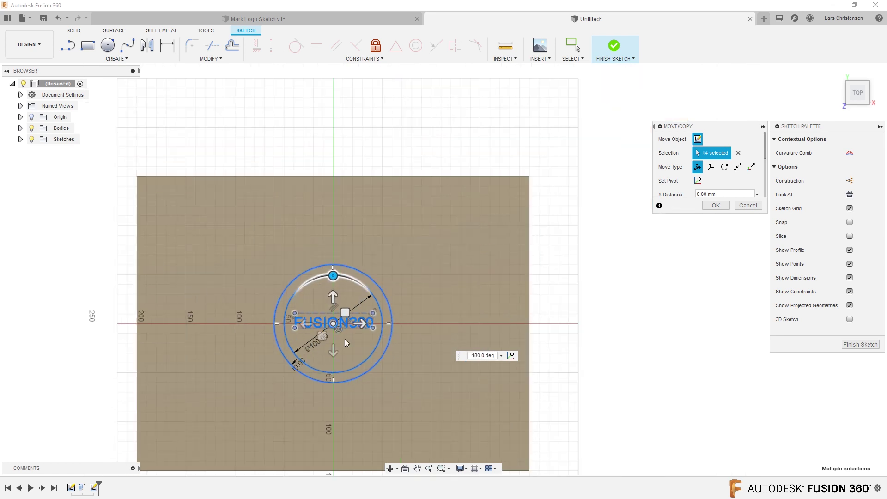
{"action": "scroll", "coordinate": [382, 373], "scroll_direction": "up", "scroll_amount": 3}
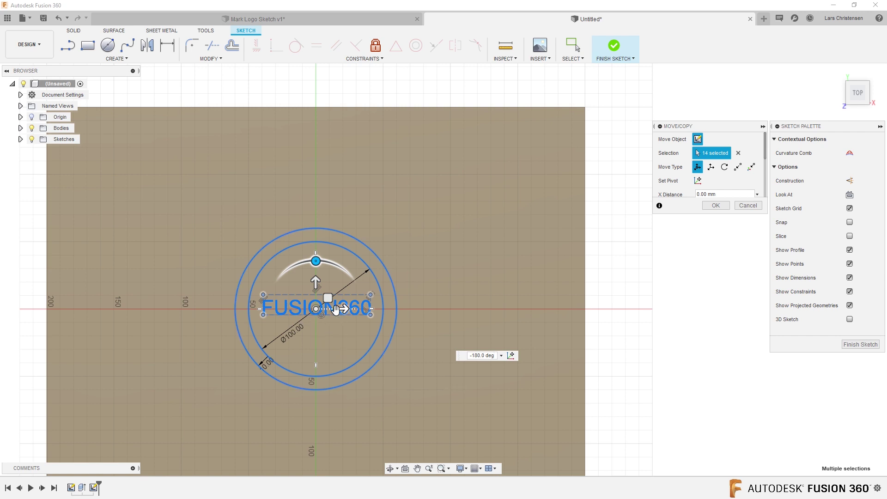
{"action": "mouse_move", "coordinate": [328, 298]}
{"action": "left_mouse_down"}
{"action": "mouse_move", "coordinate": [438, 218]}
{"action": "mouse_move", "coordinate": [501, 195]}
{"action": "mouse_move", "coordinate": [191, 184]}
{"action": "mouse_move", "coordinate": [139, 309]}
{"action": "mouse_move", "coordinate": [139, 404]}
{"action": "mouse_move", "coordinate": [407, 188]}
{"action": "mouse_move", "coordinate": [501, 199]}
{"action": "mouse_move", "coordinate": [487, 195]}
{"action": "left_mouse_up"}
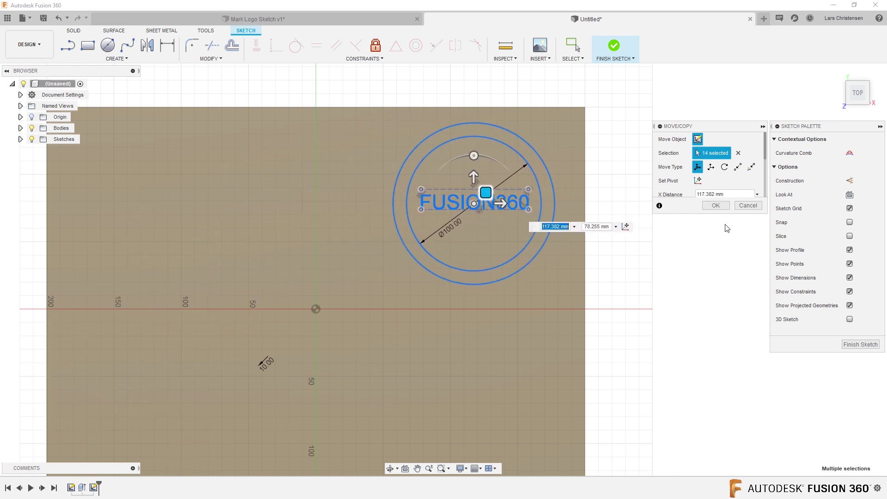
{"action": "left_click", "coordinate": [716, 205]}
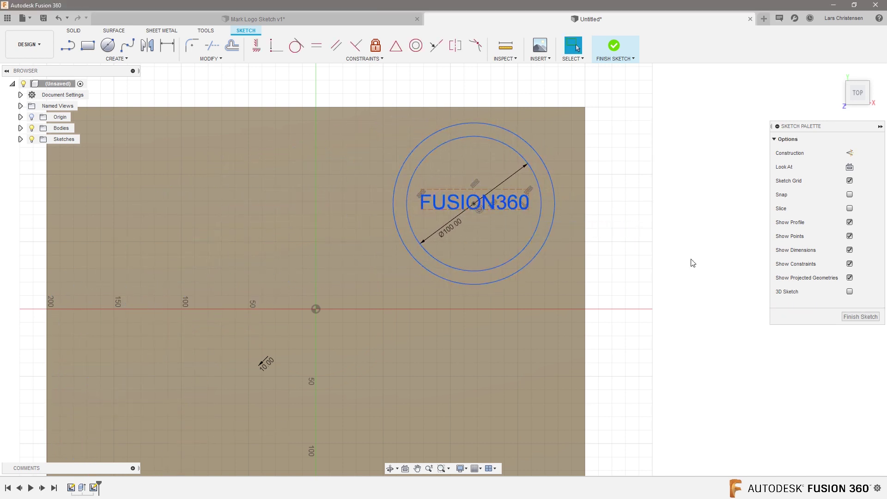
- Extrude the ring and FUSION360 lettering profiles 2 mm, joined to the block's top face
{"action": "key", "text": "q"}
{"action": "scroll", "coordinate": [614, 267], "scroll_direction": "up", "scroll_amount": 5}
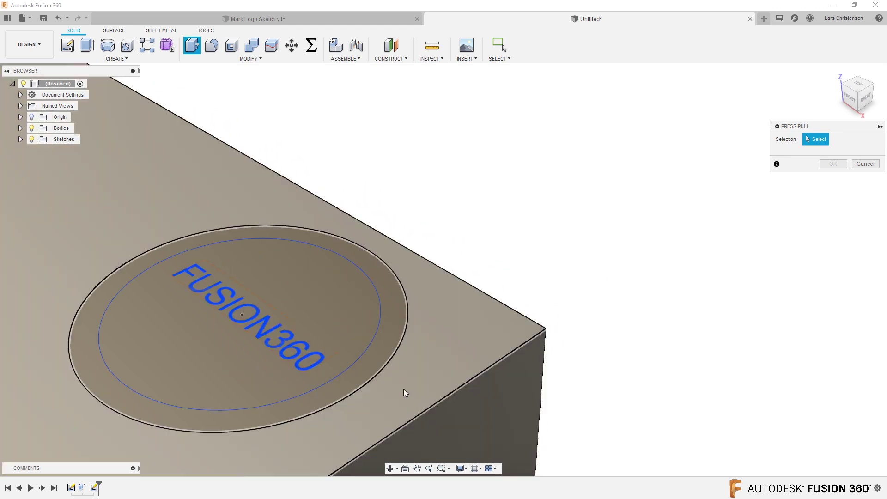
{"action": "left_click", "coordinate": [366, 378]}
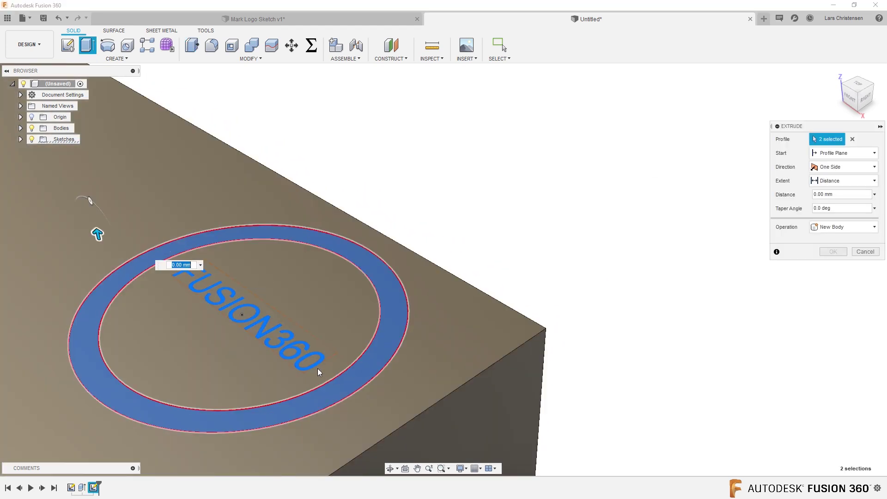
{"action": "type", "text": "2"}
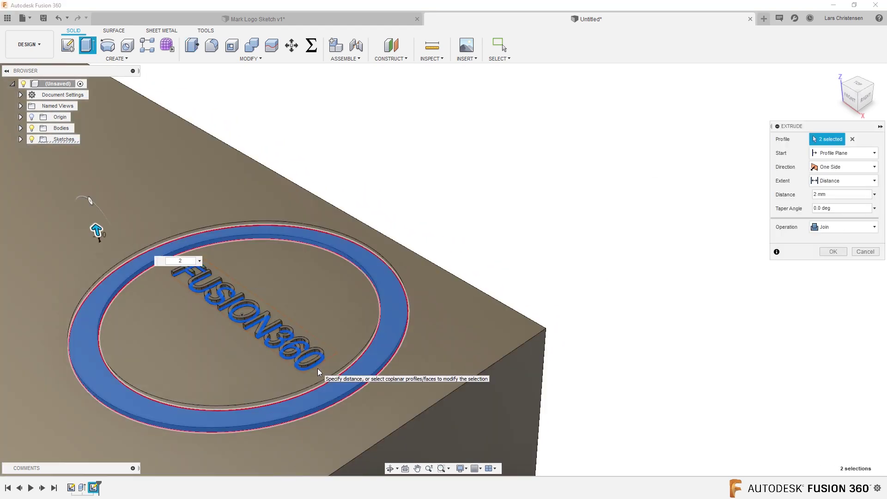
{"action": "left_click", "coordinate": [832, 251]}
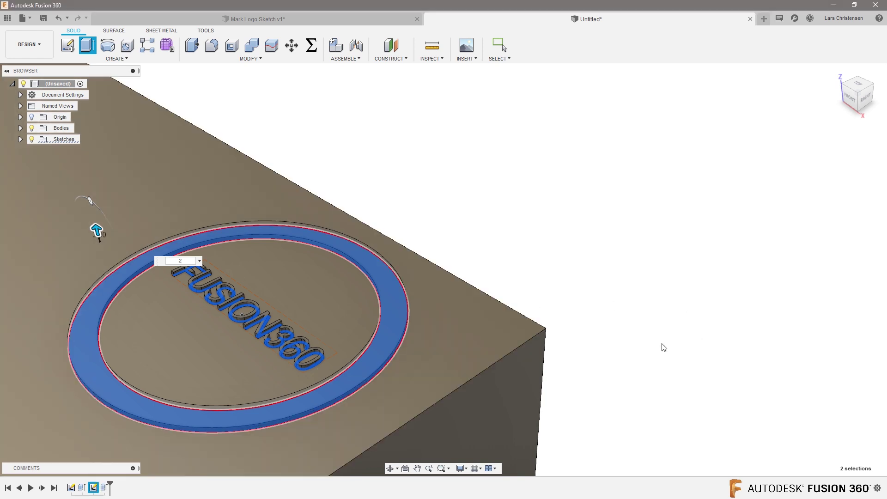
{"action": "scroll", "coordinate": [654, 283], "scroll_direction": "down", "scroll_amount": 4}
{"action": "scroll", "coordinate": [666, 239], "scroll_direction": "down", "scroll_amount": 3}
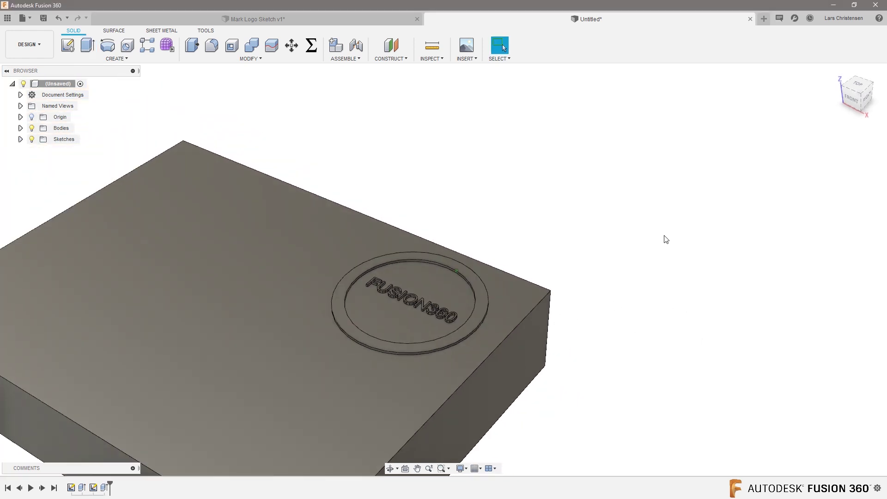
{"action": "middle_click_drag", "start_coordinate": [664, 238], "coordinate": [660, 224], "text": "shift"}
{"action": "scroll", "coordinate": [661, 224], "scroll_direction": "up", "scroll_amount": 3}
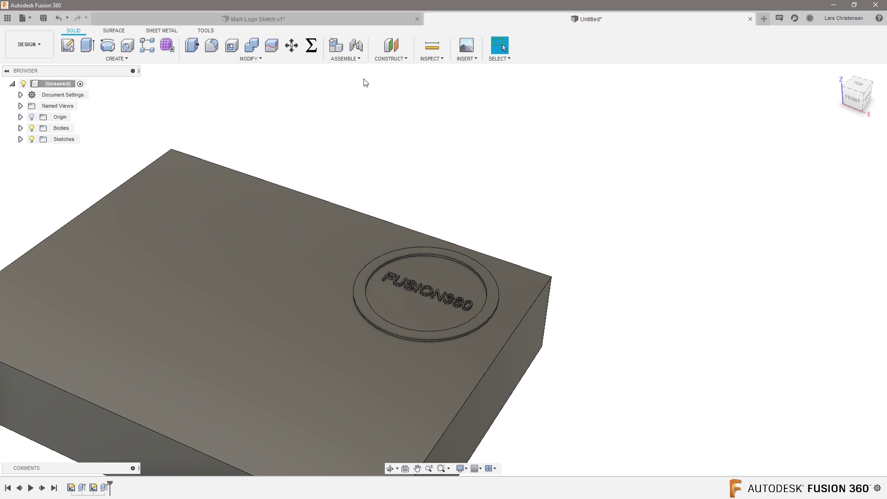
- In Mark Logo Sketch v1, reopen the logo sketch for editing and window-select all its geometry
{"action": "left_click", "coordinate": [257, 23]}
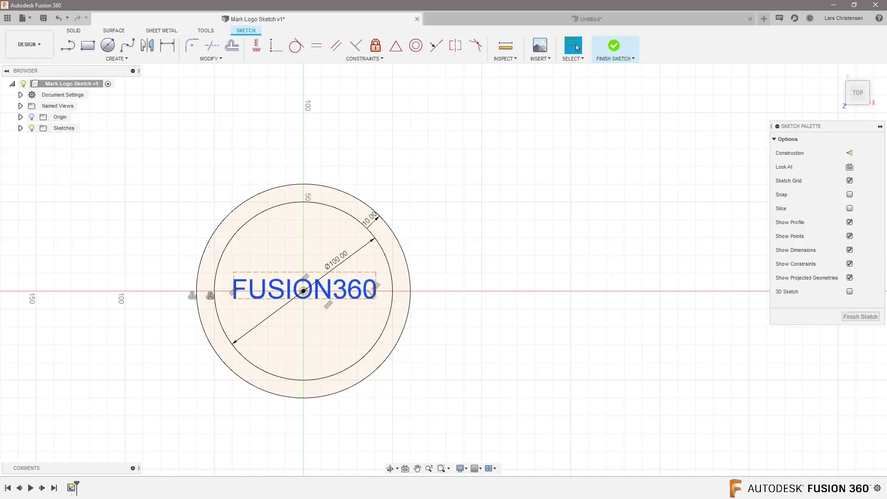
{"action": "left_click", "coordinate": [843, 318]}
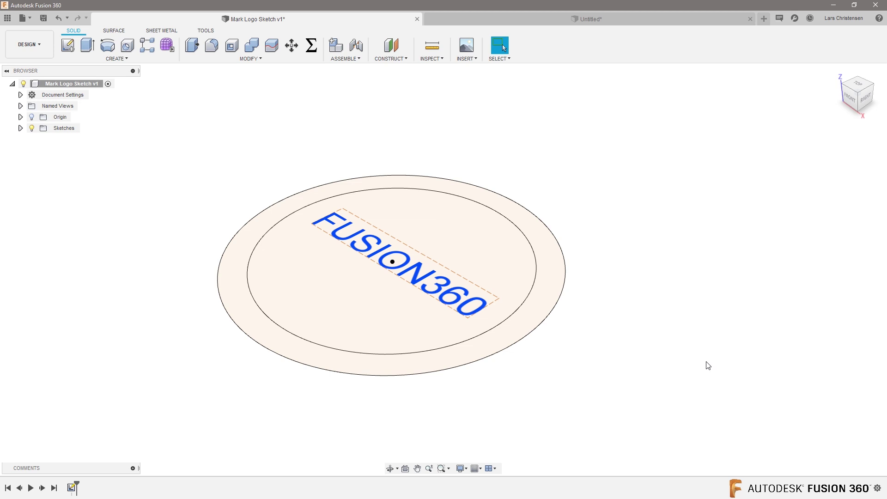
{"action": "right_click", "coordinate": [72, 487]}
{"action": "left_click", "coordinate": [81, 393]}
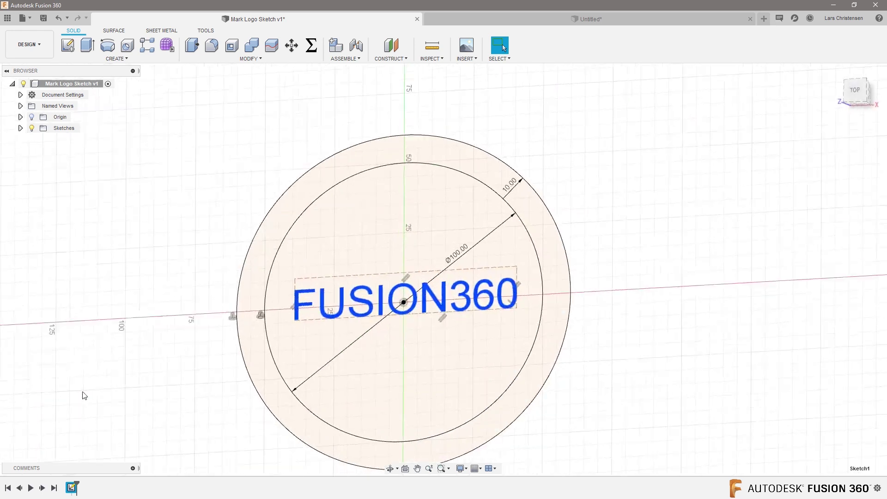
{"action": "mouse_move", "coordinate": [667, 372]}
{"action": "left_mouse_down"}
{"action": "mouse_move", "coordinate": [213, 188]}
{"action": "mouse_move", "coordinate": [169, 151]}
{"action": "left_mouse_up"}
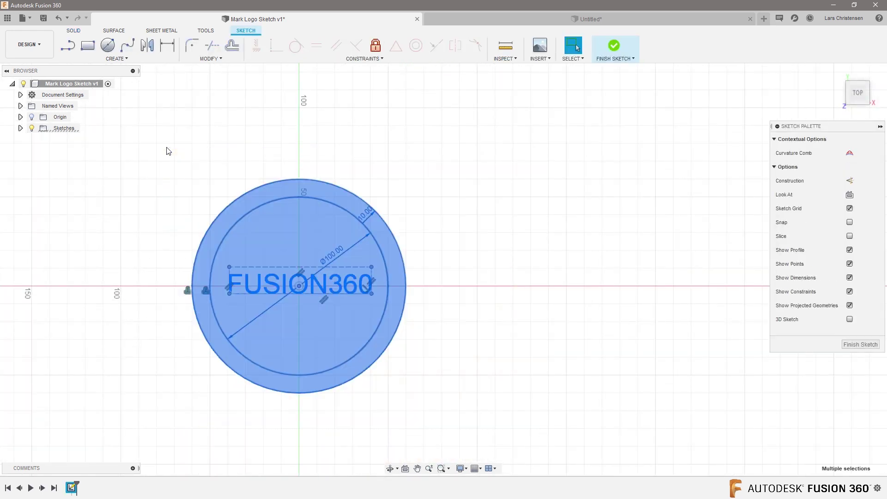
- Paste the logo centred into a new sketch on the block's bottom face and finish it
{"action": "left_click", "coordinate": [664, 23]}
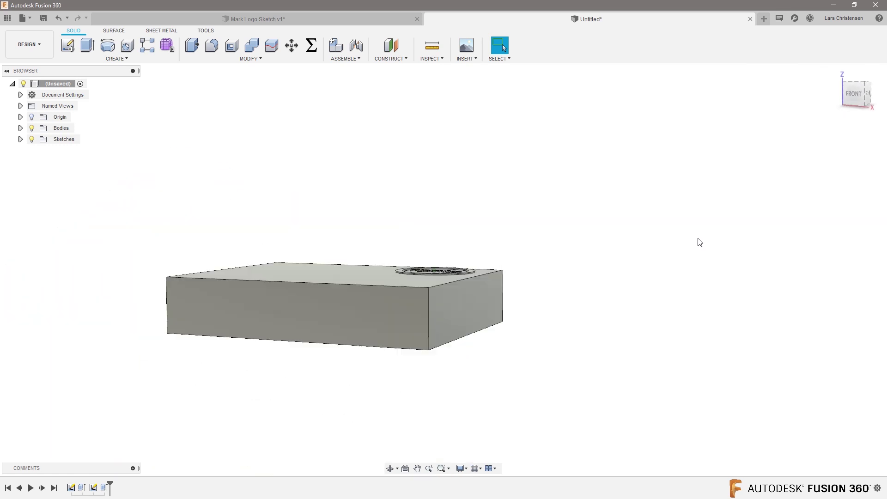
{"action": "left_click", "coordinate": [67, 45]}
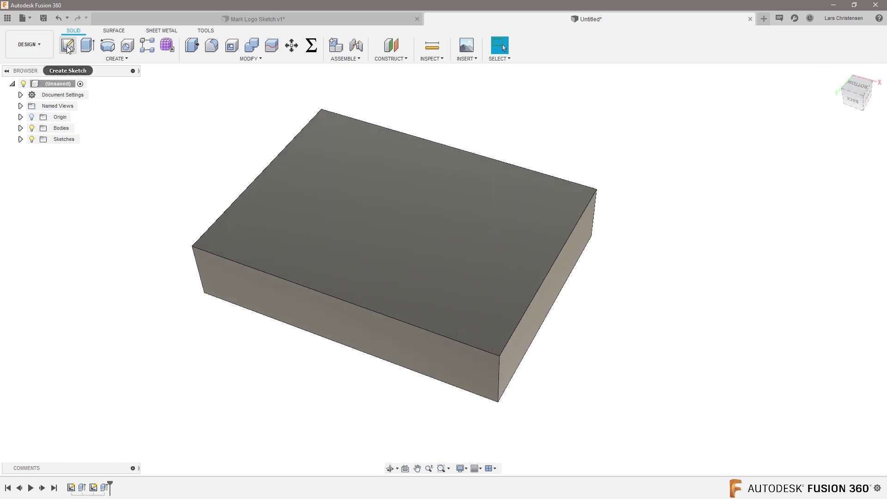
{"action": "left_click", "coordinate": [329, 184]}
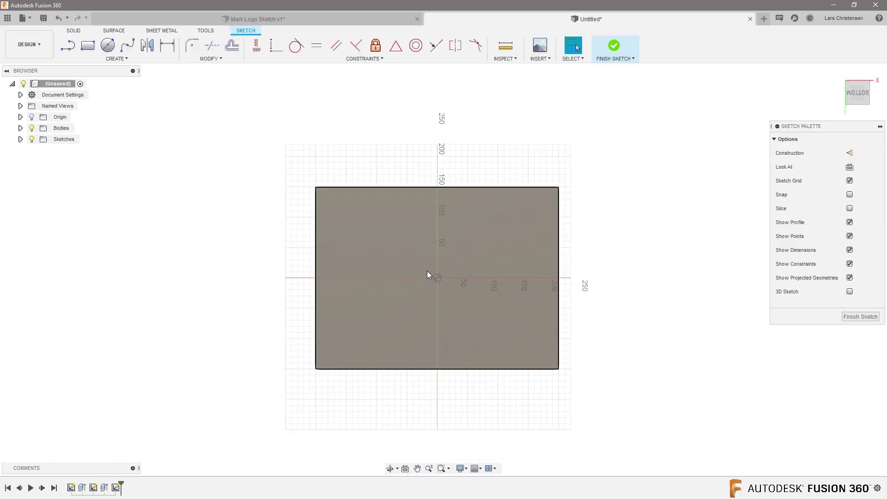
{"action": "key", "text": "ctrl+v"}
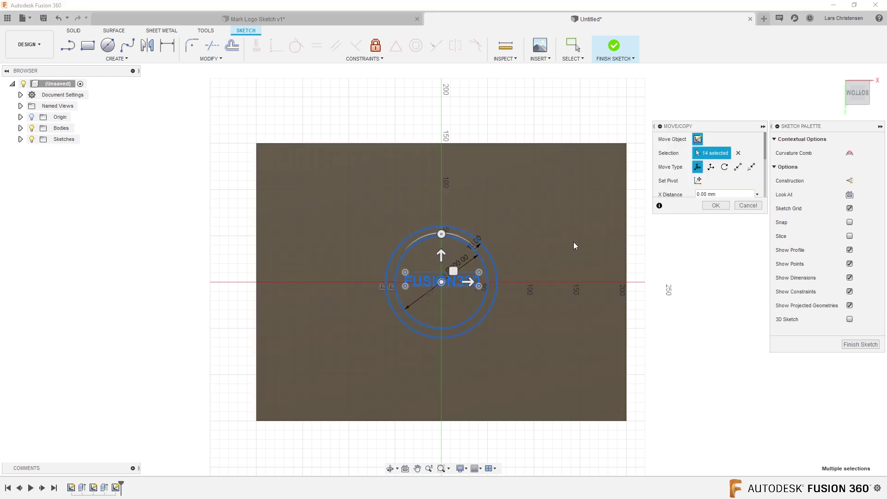
{"action": "left_click", "coordinate": [716, 206]}
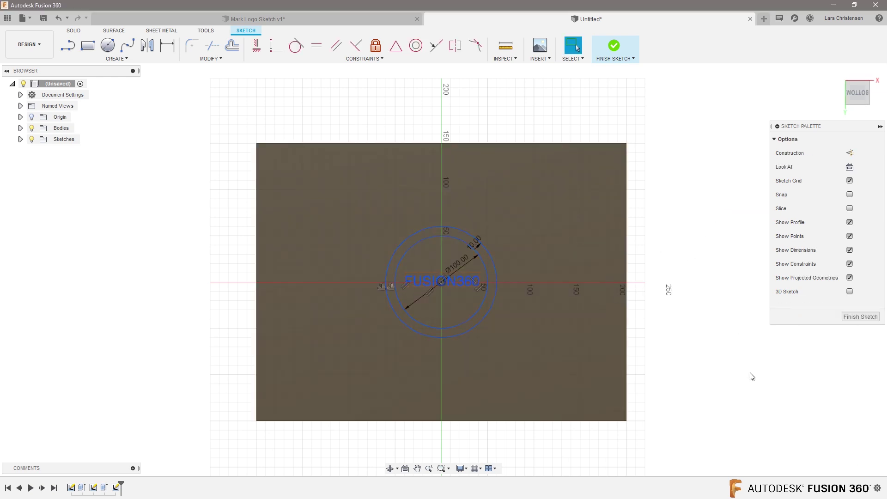
{"action": "left_click", "coordinate": [842, 319]}
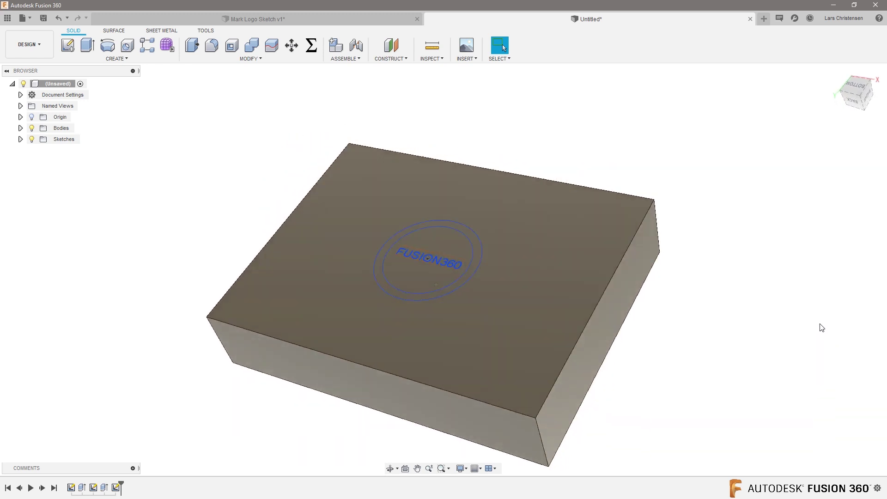